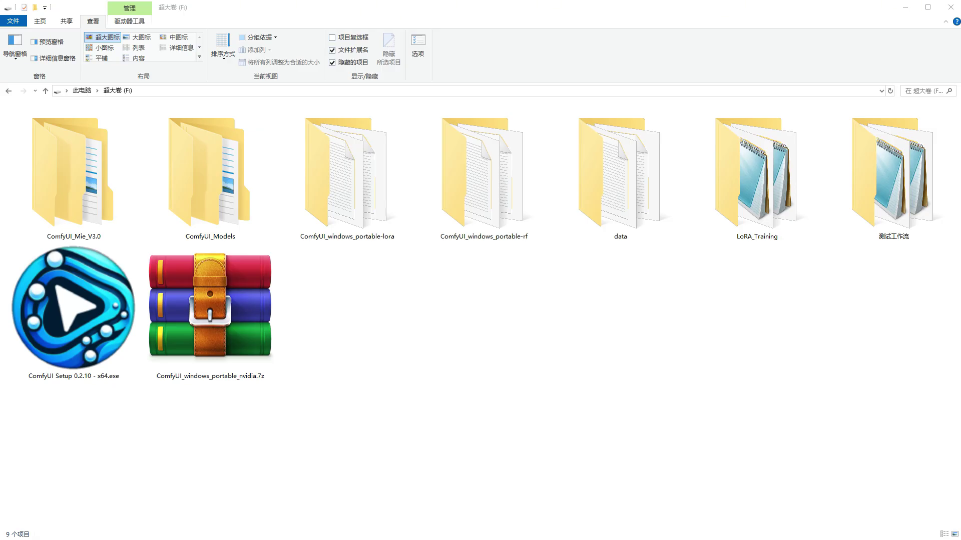
Launch the ComfyUI Setup 0.2.10 - x64 installer and let it run past the security warning.
{"action": "double_click", "coordinate": [83, 326]}
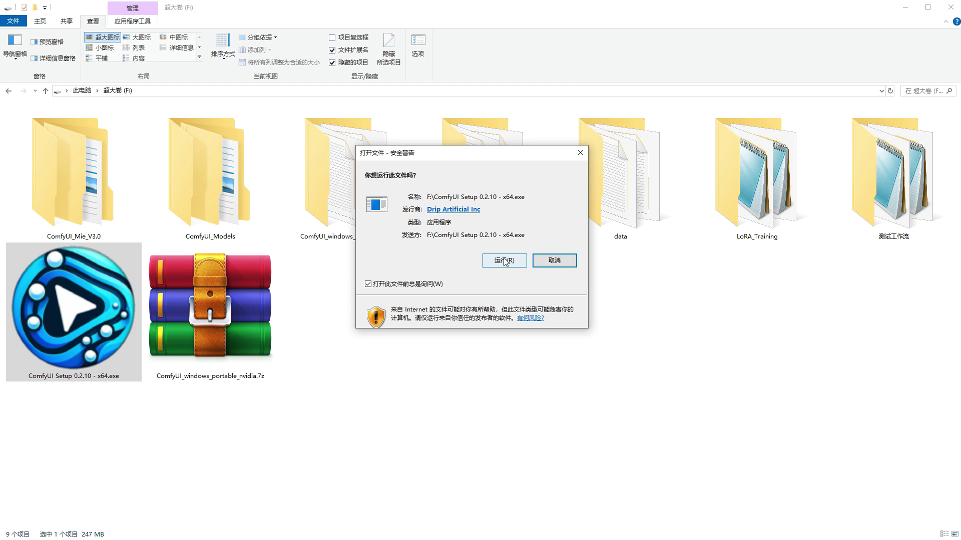
{"action": "left_click", "coordinate": [504, 261]}
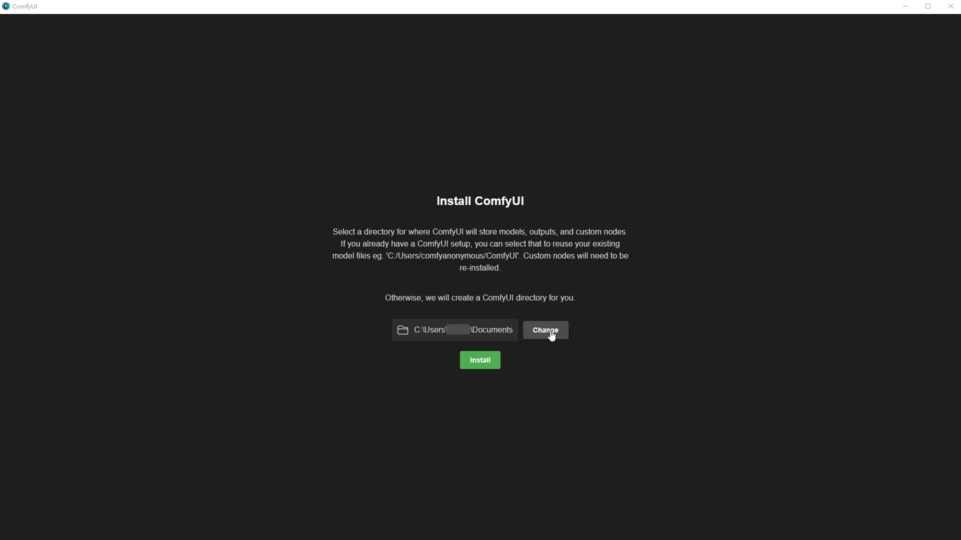
Create a new folder named Mie on the F: drive and choose it as the install location.
{"action": "left_click", "coordinate": [548, 332]}
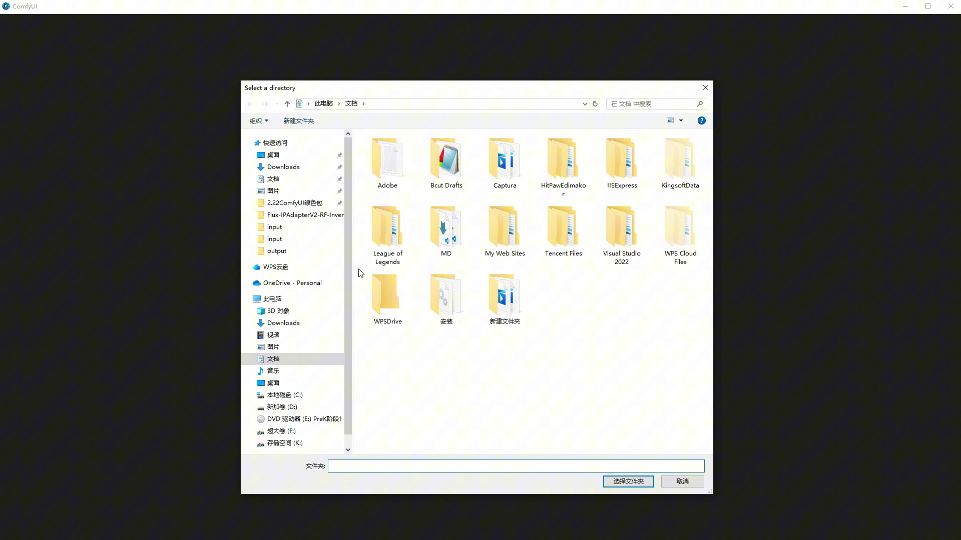
{"action": "left_click", "coordinate": [281, 430]}
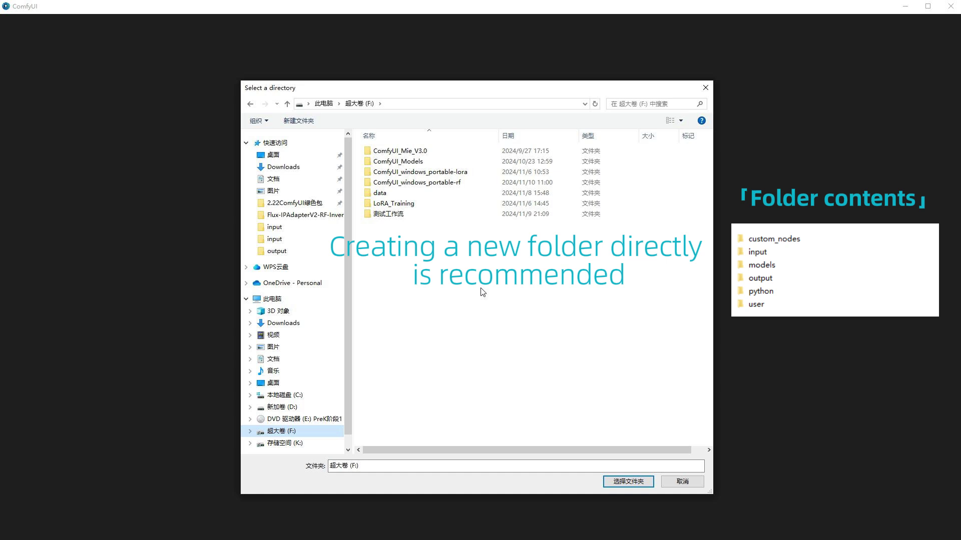
{"action": "left_click", "coordinate": [298, 121]}
{"action": "type", "text": "M"}
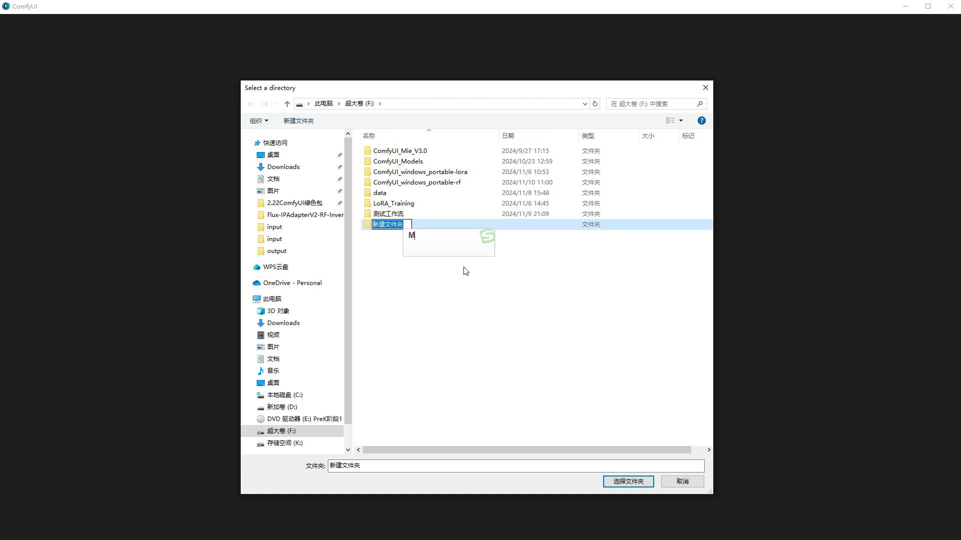
{"action": "type", "text": "ie"}
{"action": "key", "text": "Return"}
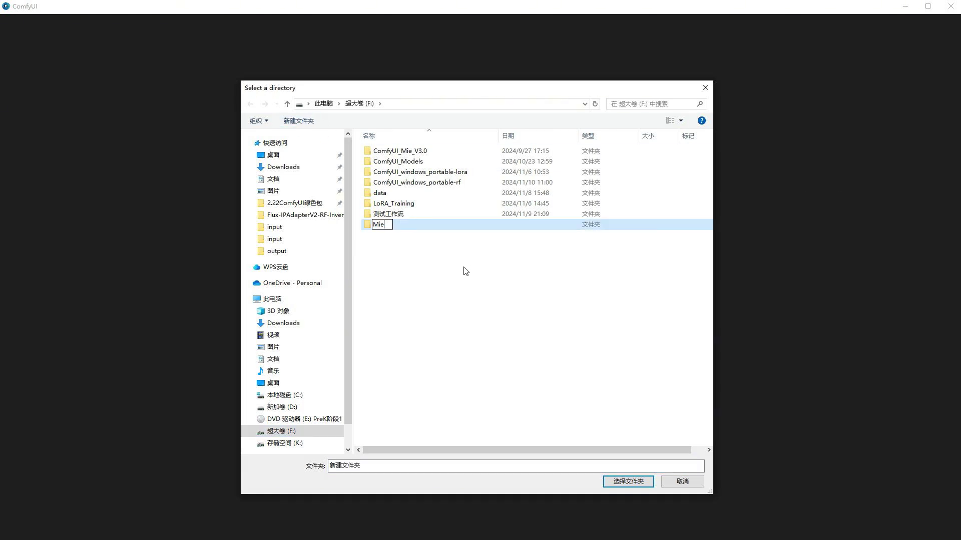
{"action": "left_click", "coordinate": [436, 254]}
{"action": "left_click", "coordinate": [395, 227]}
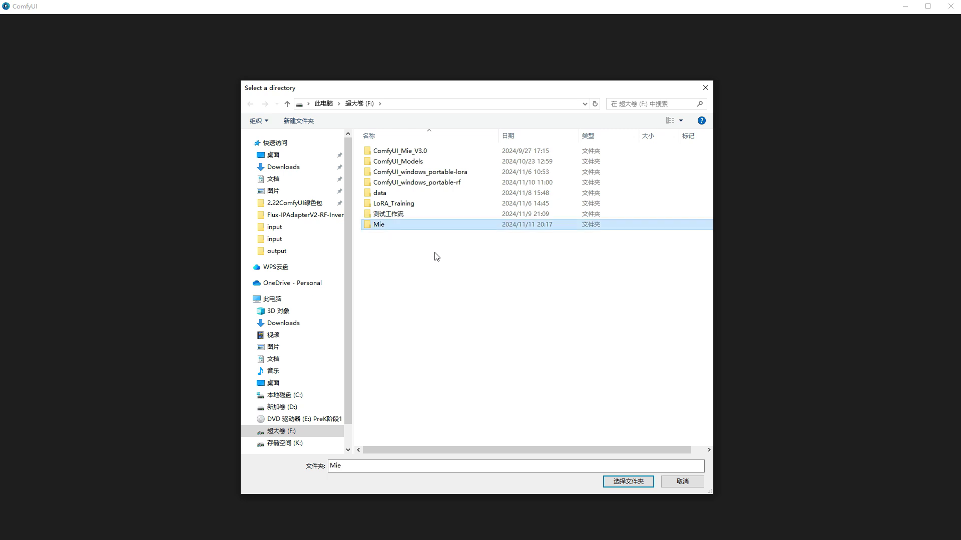
{"action": "left_click", "coordinate": [640, 483]}
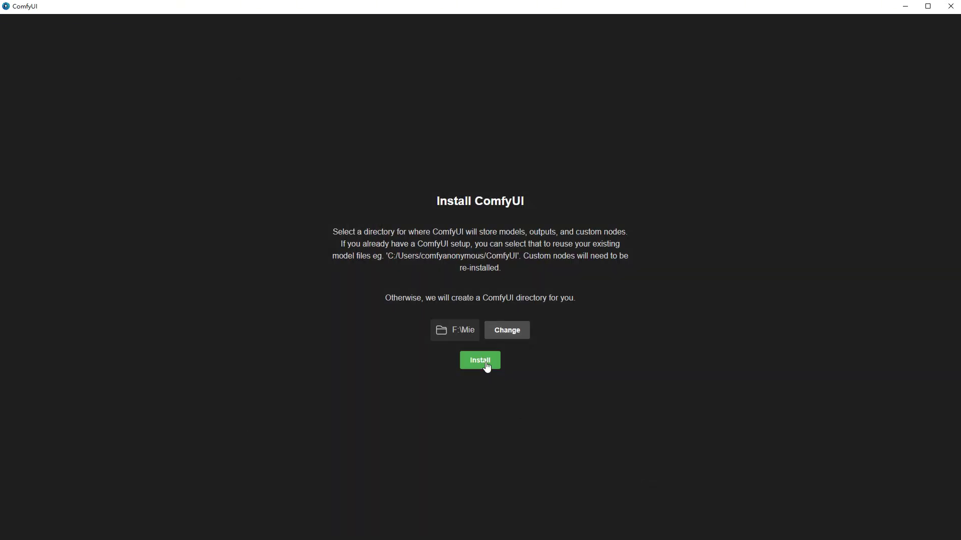
Start installing ComfyUI into F:\Mie and wait for the default workflow to load.
{"action": "left_click", "coordinate": [487, 368]}
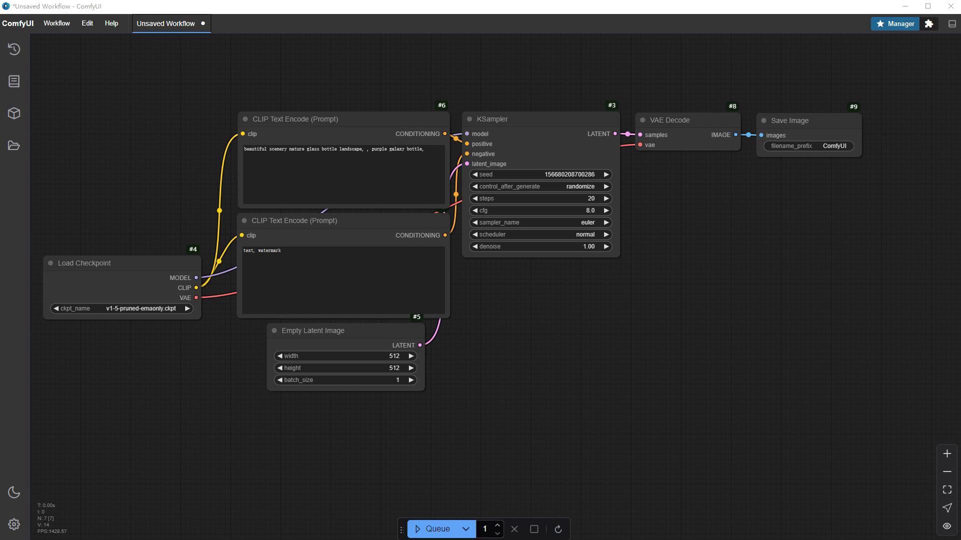
Queue the default text-to-image workflow, which fails on the missing Load Checkpoint model.
{"action": "left_click", "coordinate": [437, 530]}
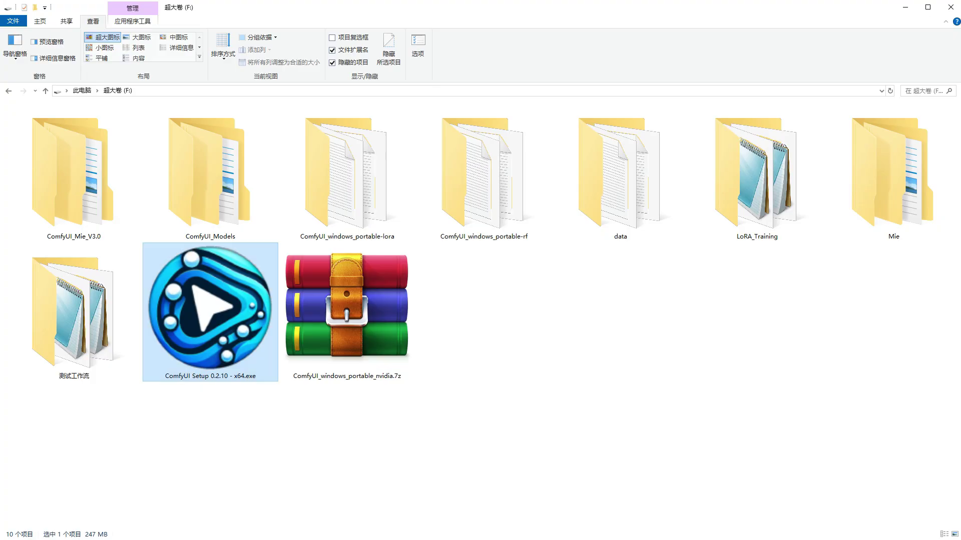
Browse into F:\Mie\ComfyUI\models in File Explorer to reach the checkpoints folder.
{"action": "double_click", "coordinate": [885, 217]}
{"action": "double_click", "coordinate": [168, 125]}
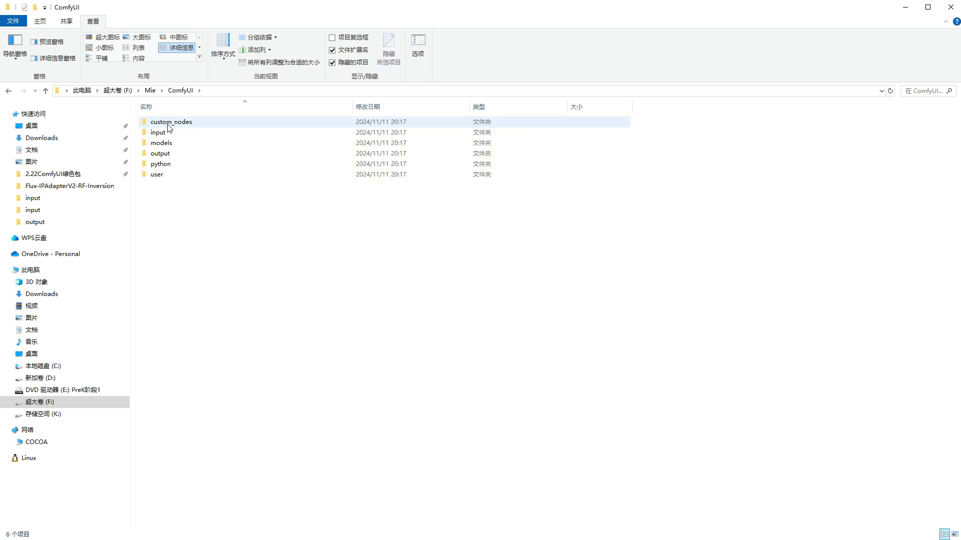
{"action": "double_click", "coordinate": [160, 143]}
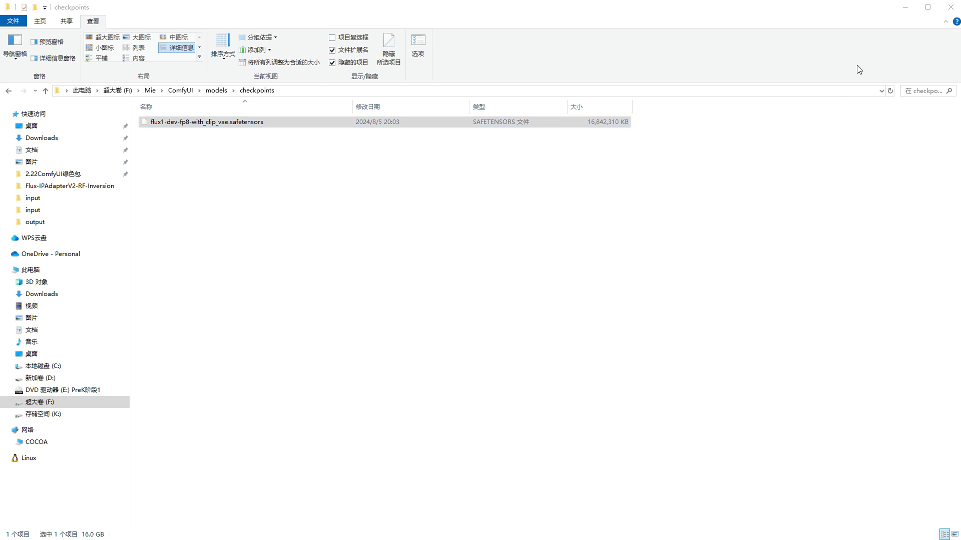
Open the Flux Schnell template from the workflow templates and dismiss the missing-models notice.
{"action": "left_click", "coordinate": [905, 8]}
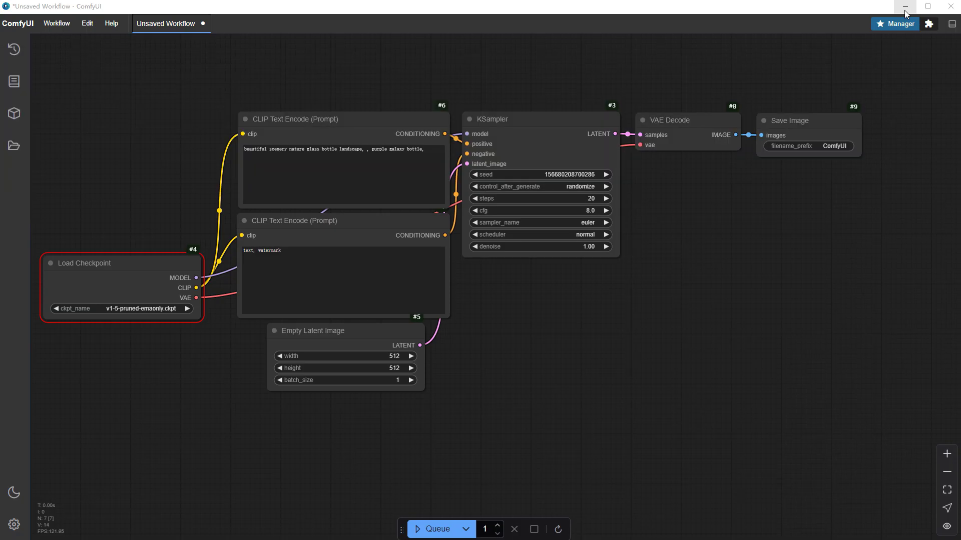
{"action": "left_click", "coordinate": [14, 146]}
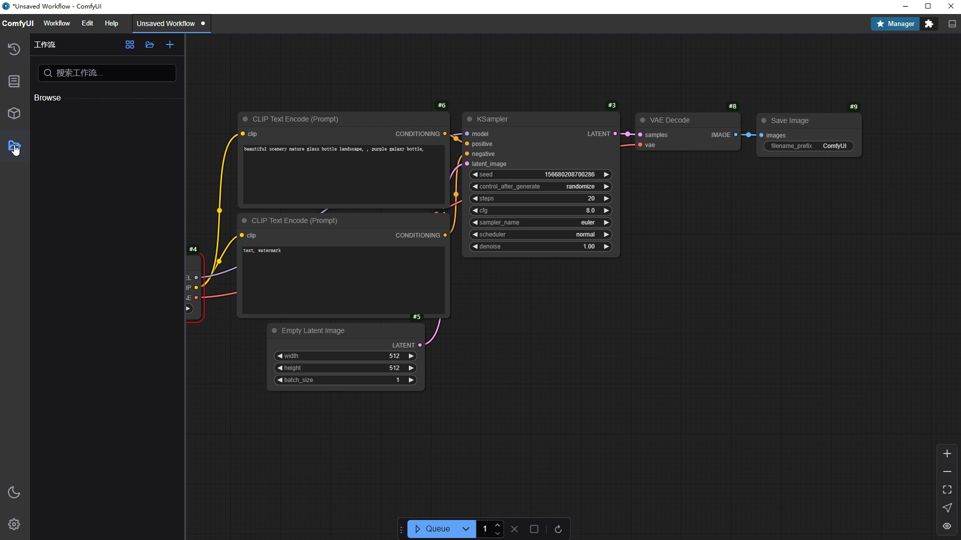
{"action": "left_click", "coordinate": [130, 48]}
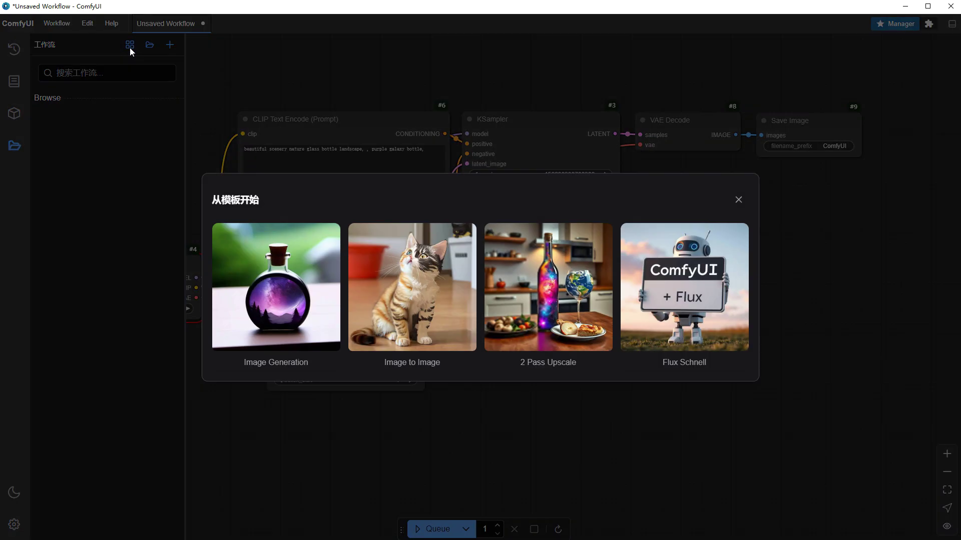
{"action": "left_click", "coordinate": [693, 327]}
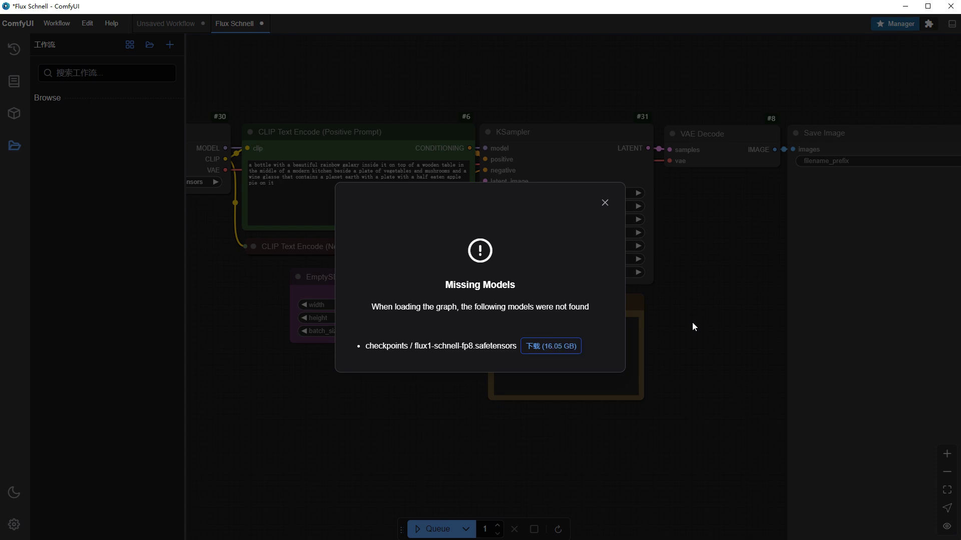
{"action": "left_click", "coordinate": [605, 204]}
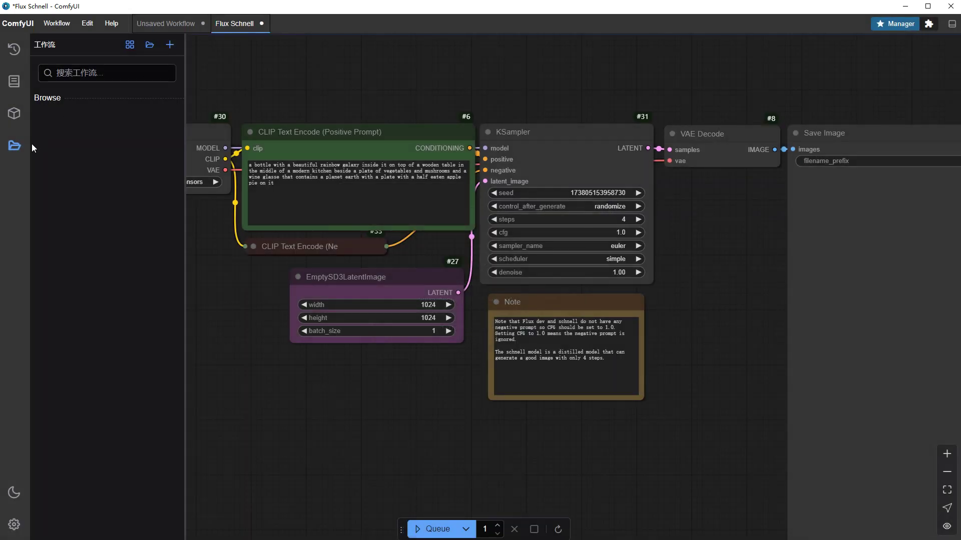
Refresh the models and select flux1-dev-fp8-with_clip_vae.safetensors as the checkpoint.
{"action": "left_click", "coordinate": [14, 145]}
{"action": "scroll", "coordinate": [374, 247], "scroll_direction": "up", "scroll_amount": 2}
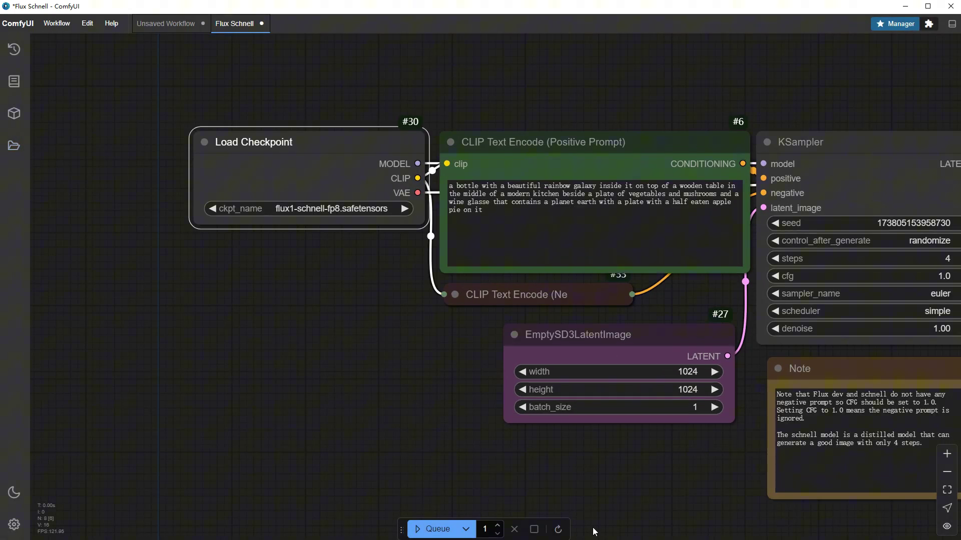
{"action": "left_click", "coordinate": [558, 529]}
{"action": "left_click", "coordinate": [371, 210]}
{"action": "left_click", "coordinate": [372, 210]}
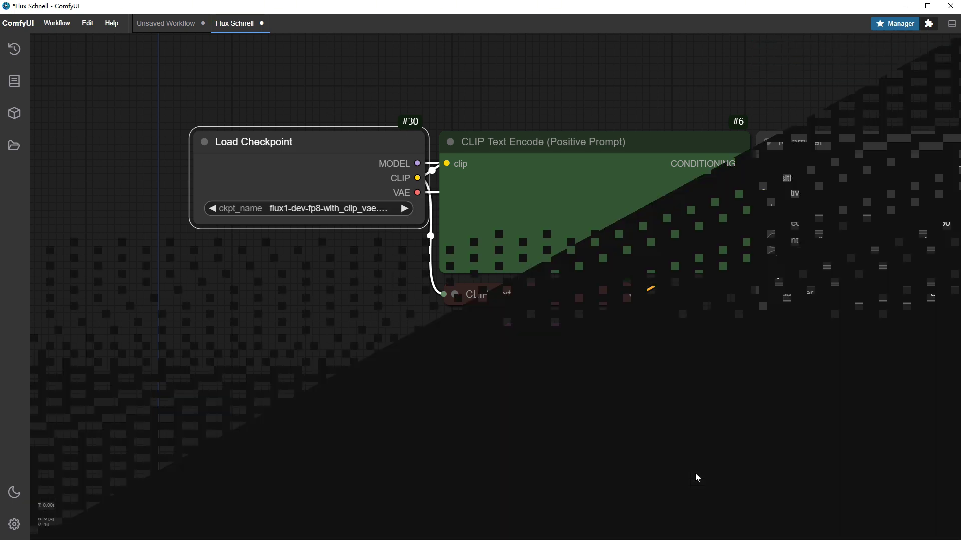
Set KSampler steps to 28 and queue the galaxy-bottle image, monitoring GPU load in Task Manager.
{"action": "left_click_drag", "start_coordinate": [695, 476], "coordinate": [257, 416]}
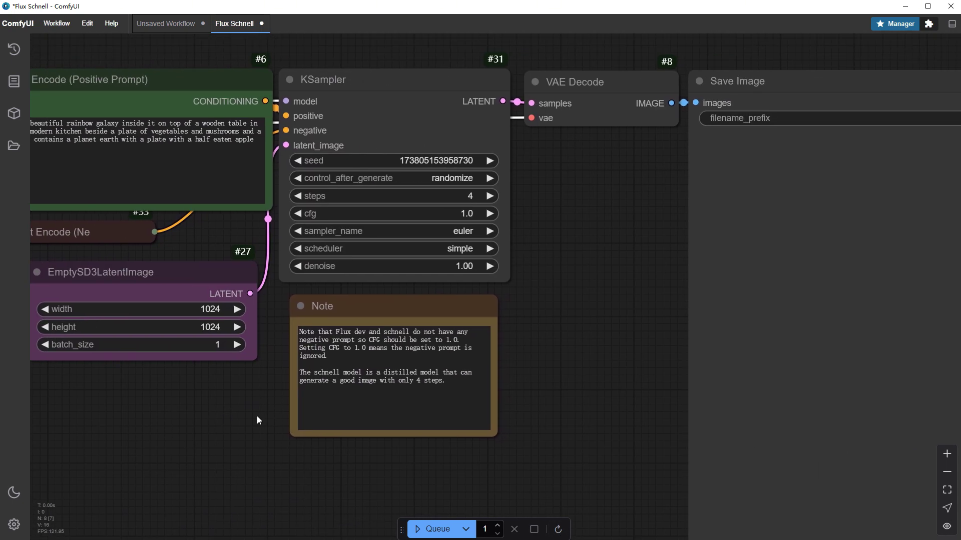
{"action": "left_click", "coordinate": [456, 195]}
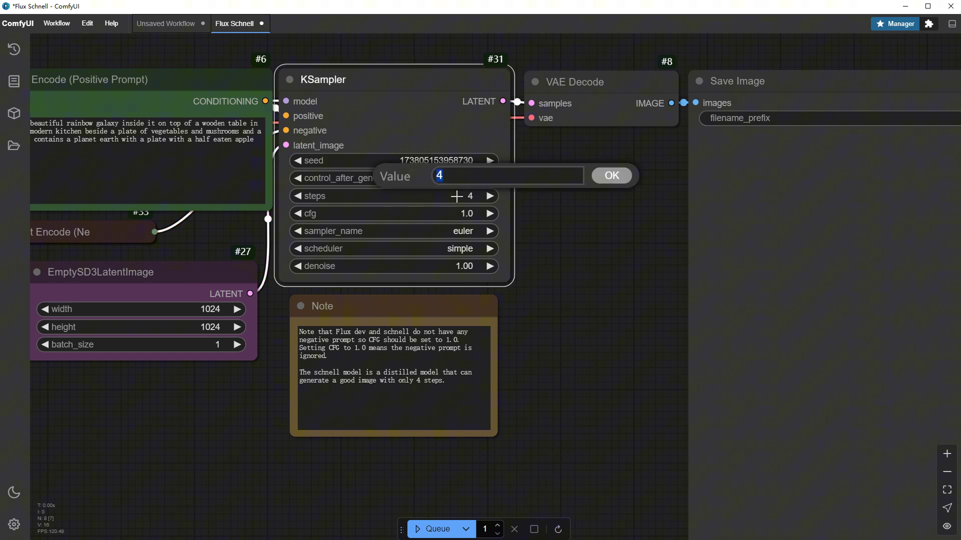
{"action": "type", "text": "28"}
{"action": "key", "text": "Return"}
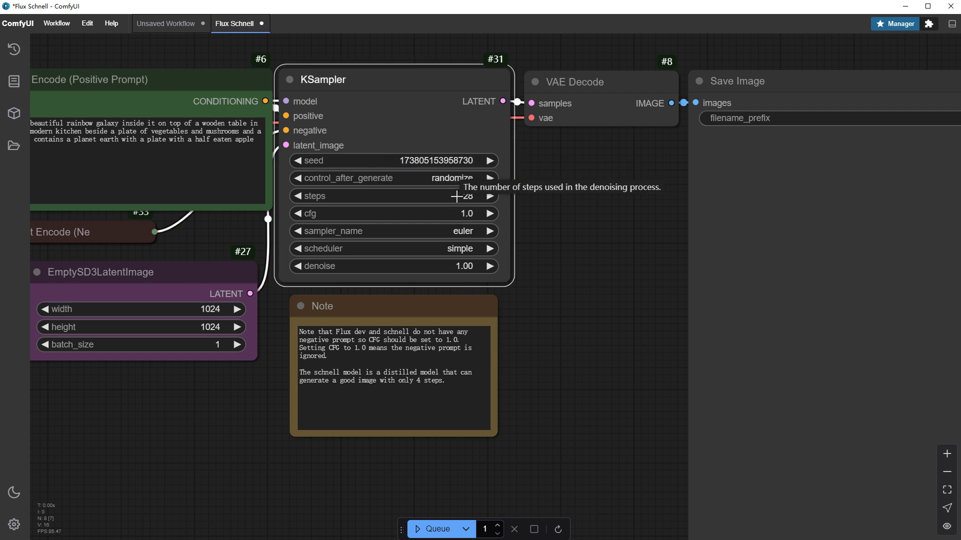
{"action": "left_click", "coordinate": [436, 528]}
{"action": "scroll", "coordinate": [559, 409], "scroll_direction": "down", "scroll_amount": 8}
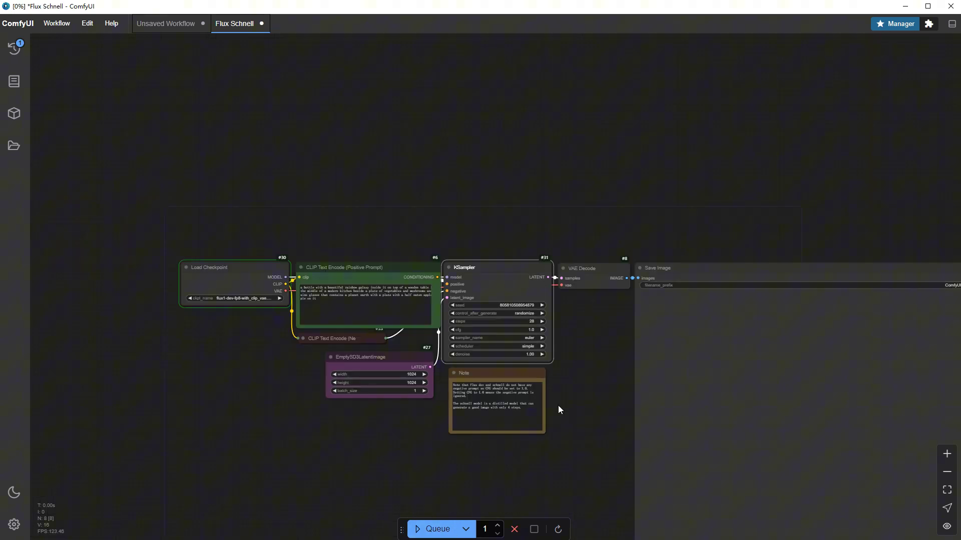
{"action": "left_click_drag", "start_coordinate": [559, 409], "coordinate": [528, 330]}
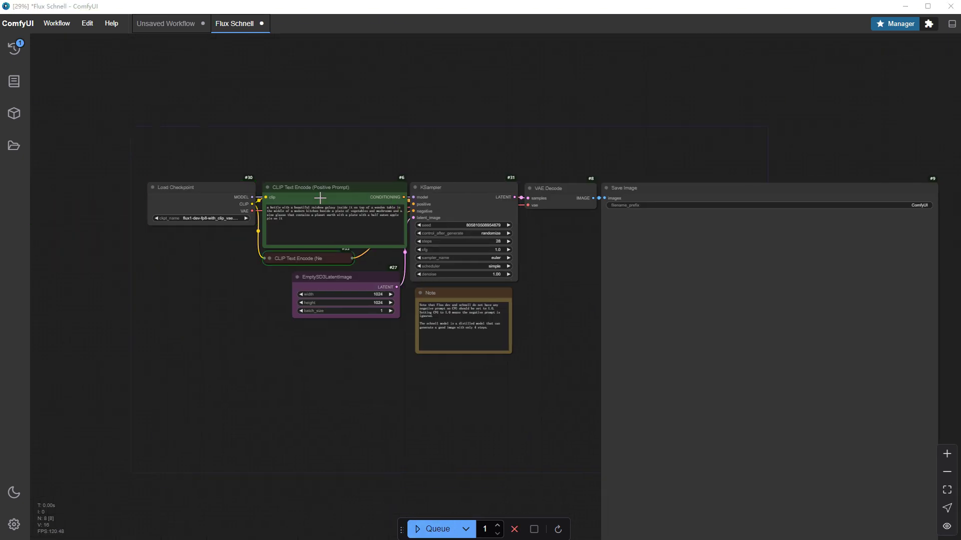
{"action": "key", "text": "ctrl+shift+Escape"}
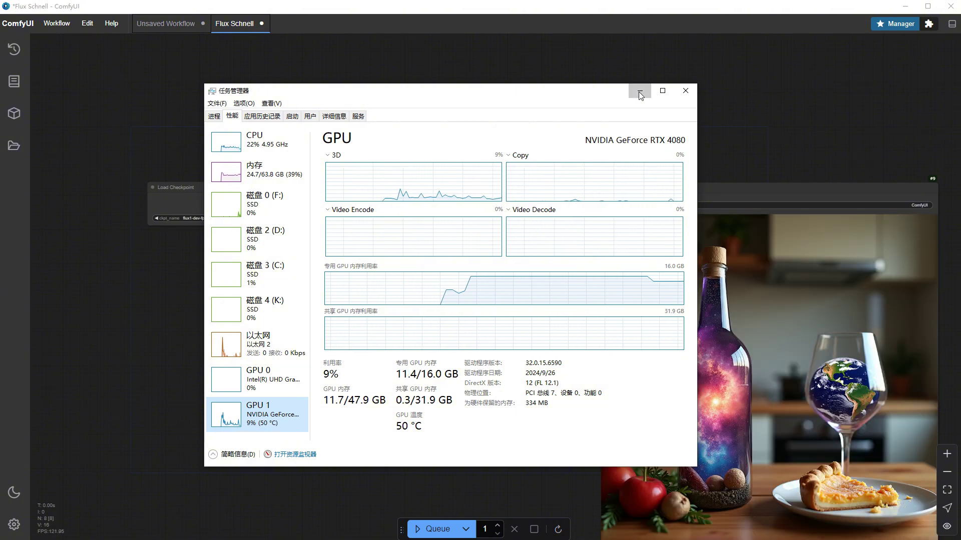
Minimize Task Manager, bring the image preview into view, and briefly check the server log.
{"action": "left_click", "coordinate": [640, 92]}
{"action": "left_click_drag", "start_coordinate": [497, 440], "coordinate": [411, 364]}
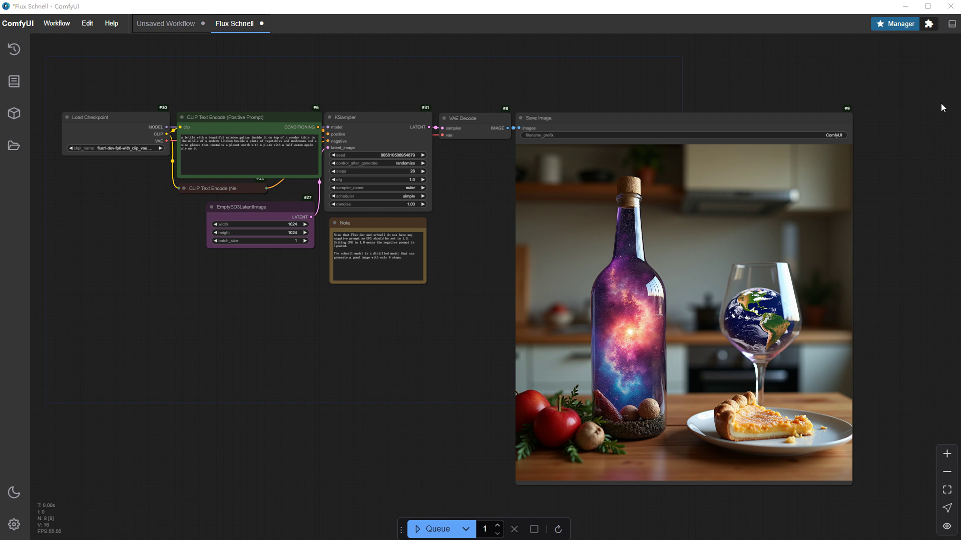
{"action": "left_click", "coordinate": [951, 25]}
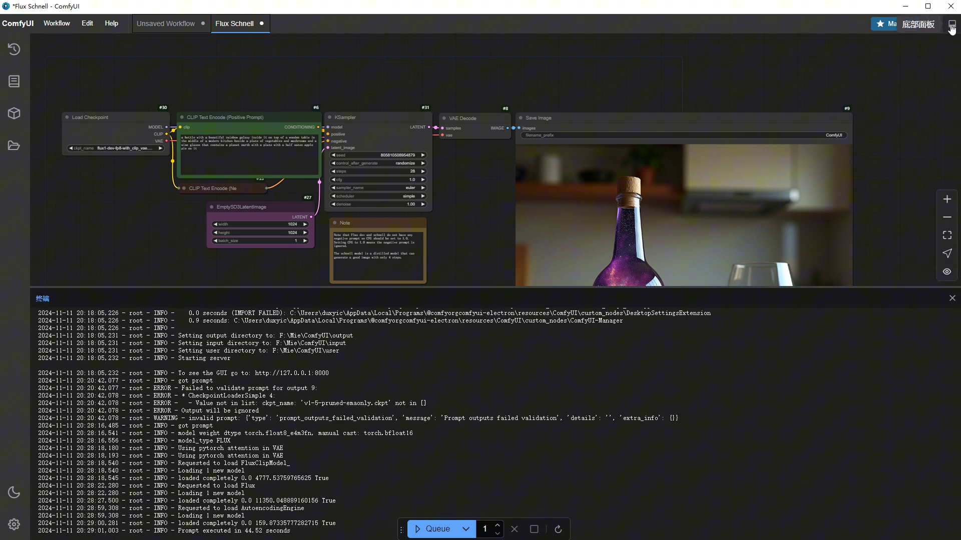
{"action": "left_click", "coordinate": [951, 26]}
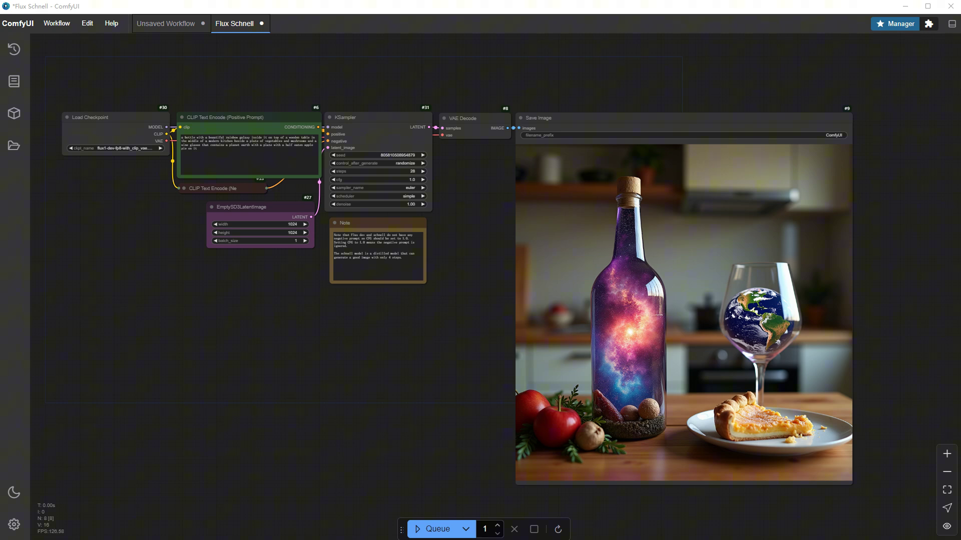
Install the latest ComfyUI-AdvancedLivePortrait from the Manager's Favorites Node List and request a restart.
{"action": "left_click", "coordinate": [900, 25]}
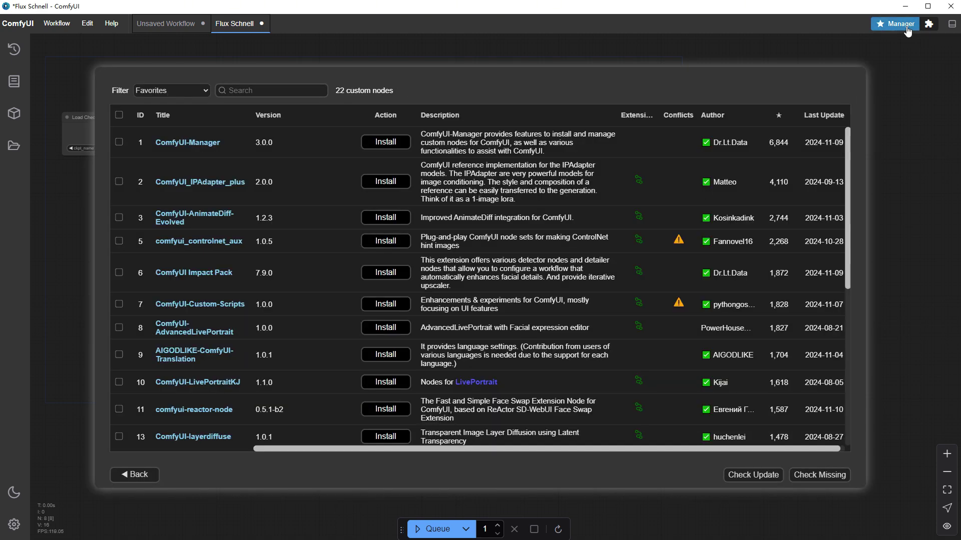
{"action": "left_click", "coordinate": [140, 476]}
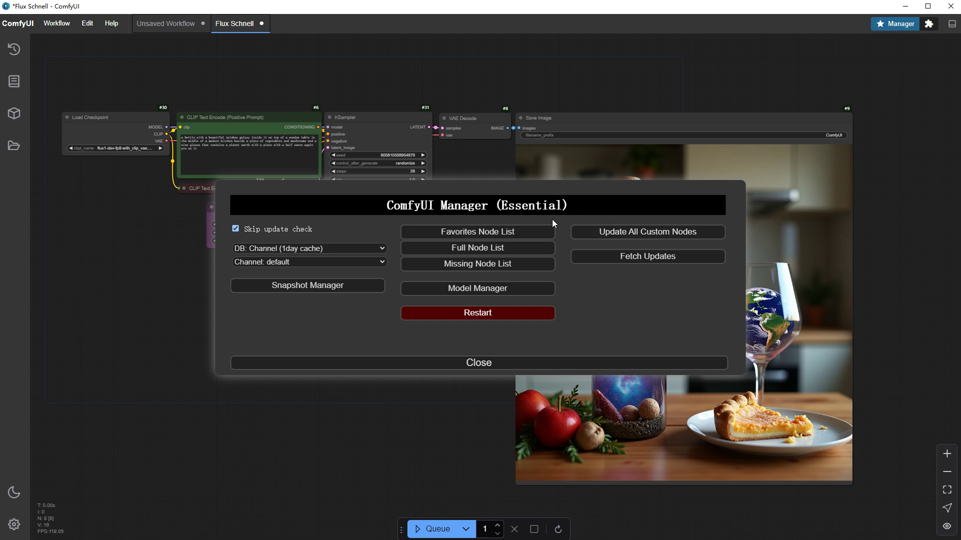
{"action": "left_click", "coordinate": [537, 231]}
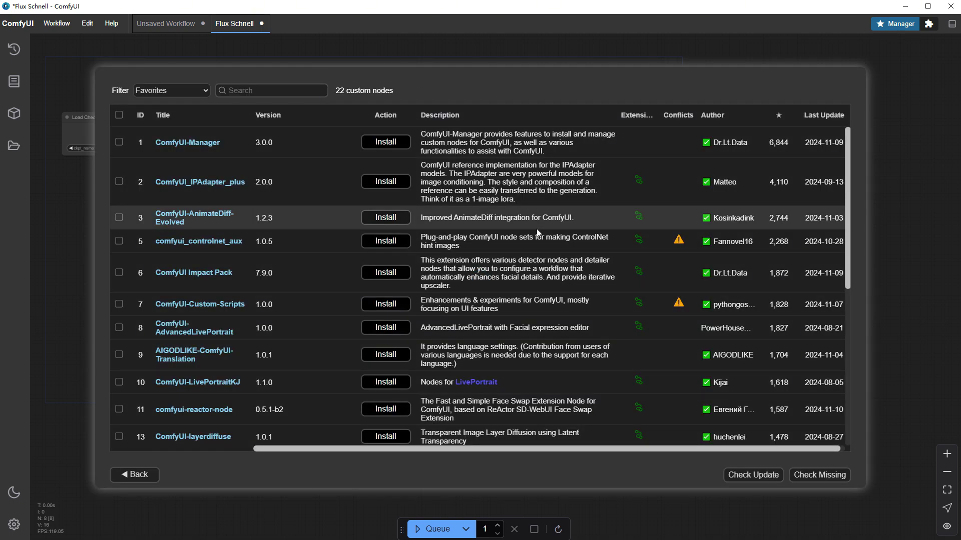
{"action": "left_click", "coordinate": [399, 330]}
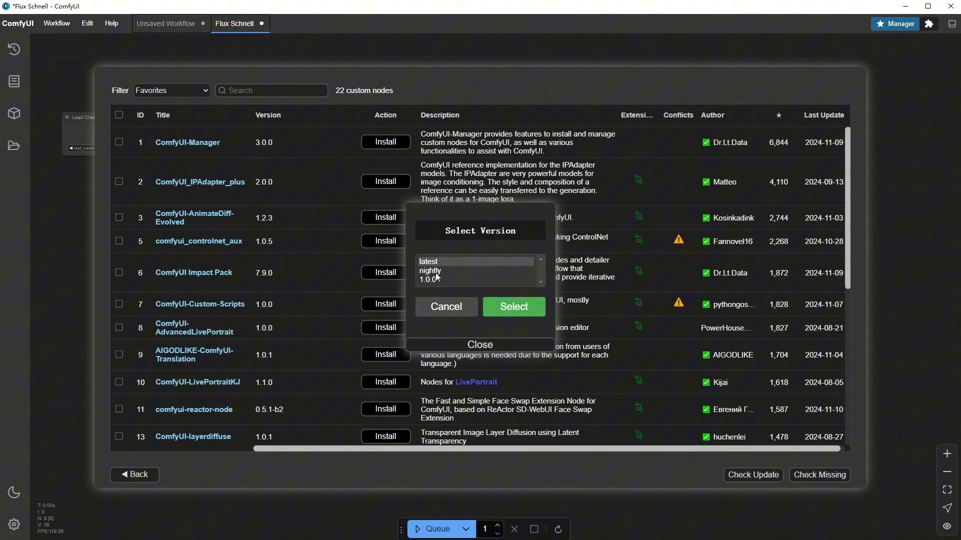
{"action": "left_click", "coordinate": [436, 273]}
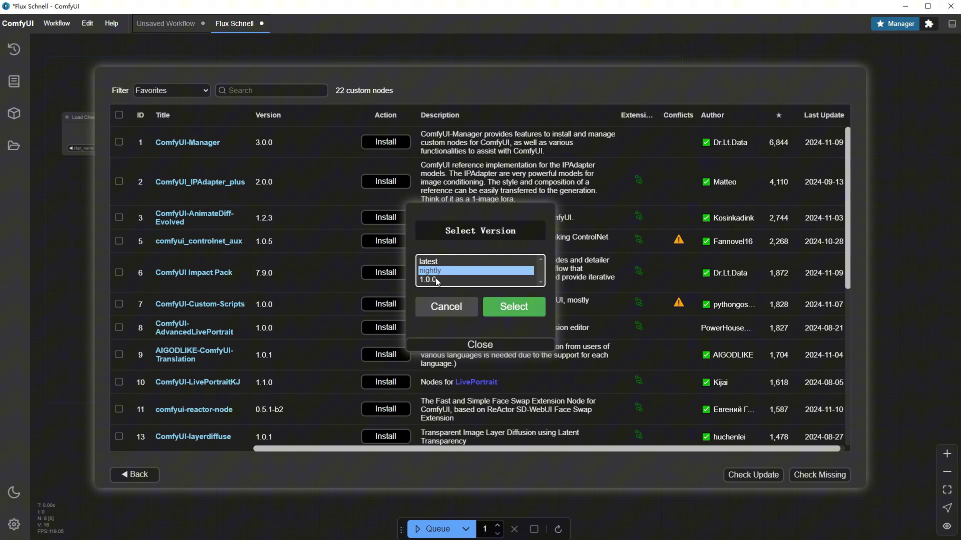
{"action": "left_click", "coordinate": [449, 261]}
{"action": "left_click", "coordinate": [531, 313]}
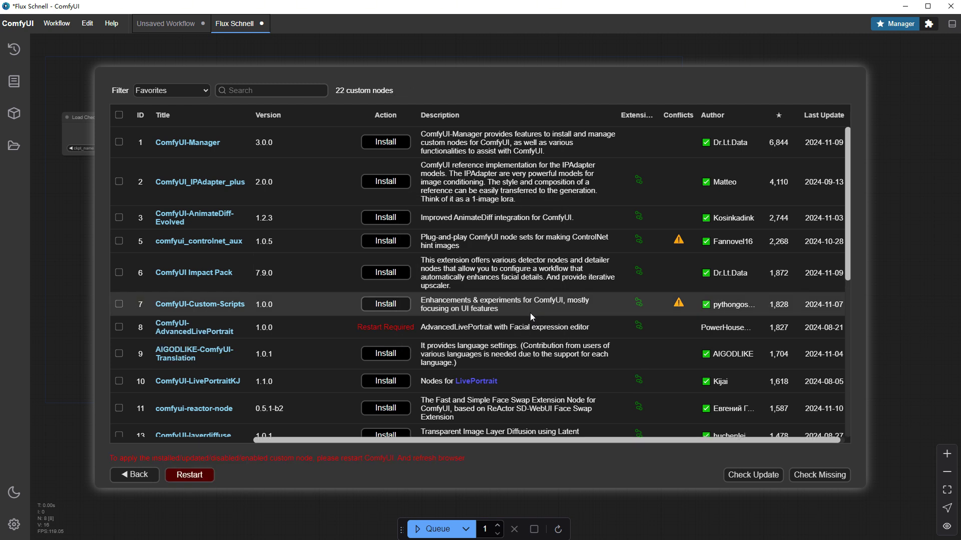
{"action": "left_click", "coordinate": [196, 476]}
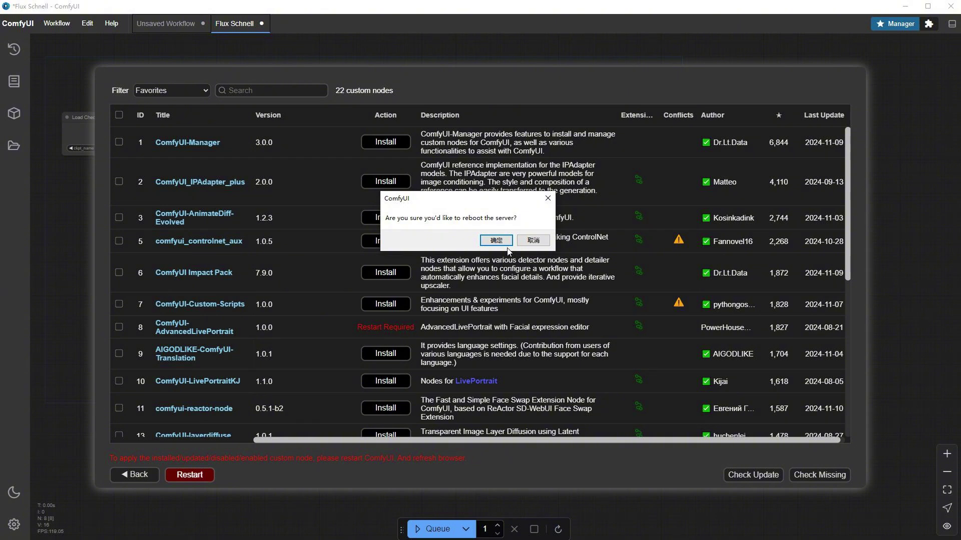
Confirm the server reboot and, once ComfyUI reloads, open the Edit menu.
{"action": "left_click", "coordinate": [502, 241]}
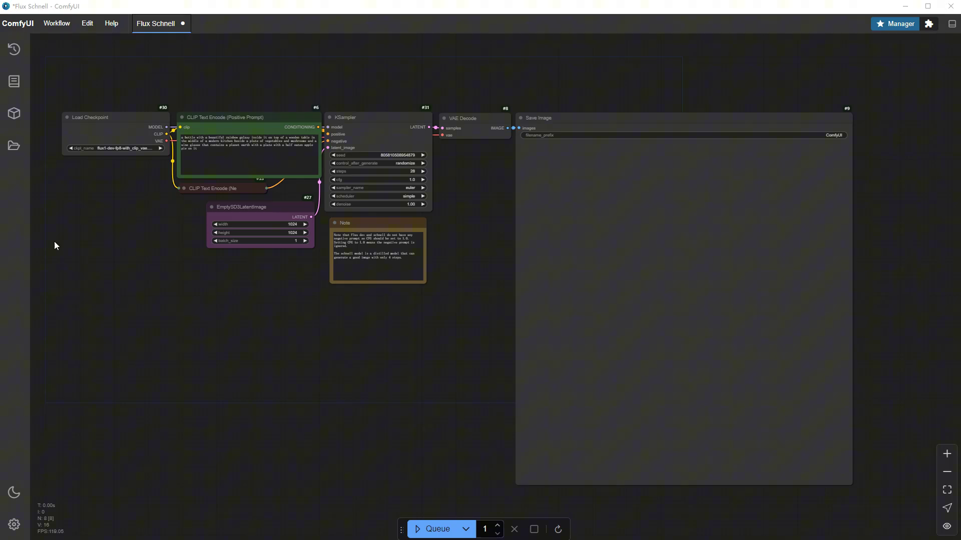
{"action": "left_click", "coordinate": [87, 25]}
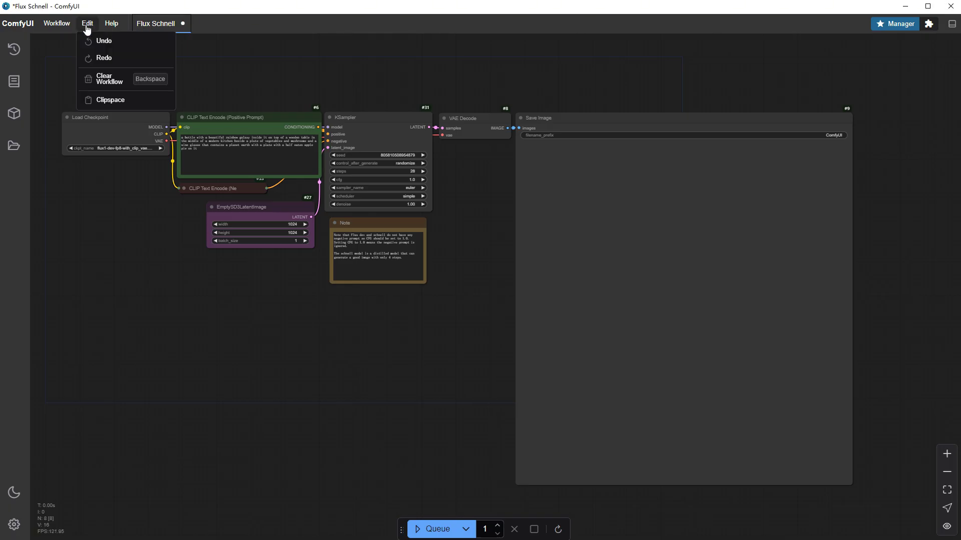
Clear the workflow and add an Expression Editor (PHM) node to the empty canvas.
{"action": "left_click", "coordinate": [110, 78]}
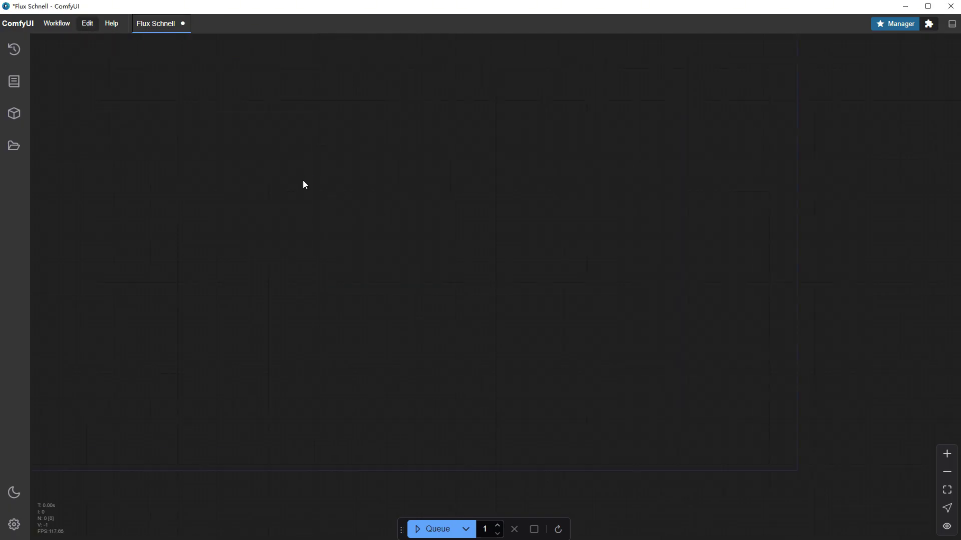
{"action": "double_click", "coordinate": [345, 187]}
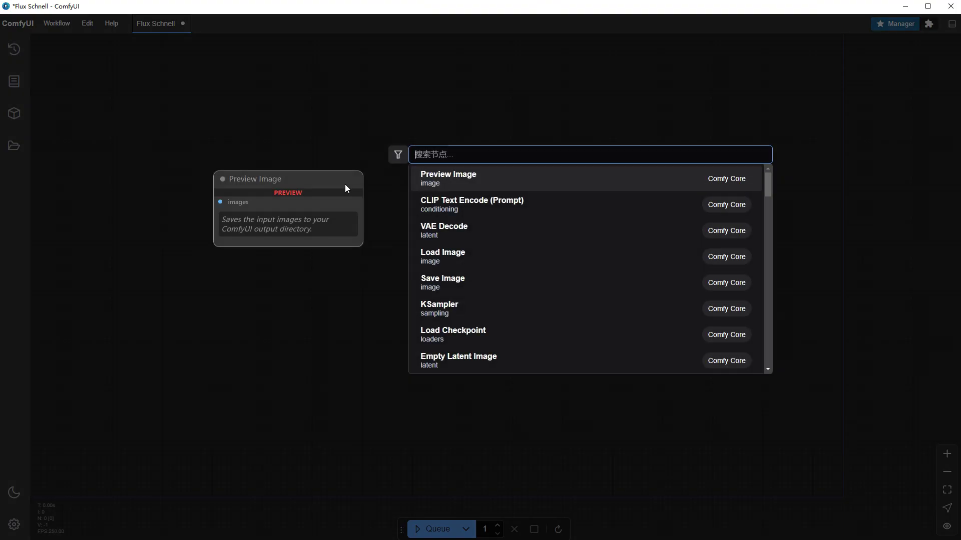
{"action": "type", "text": "ex"}
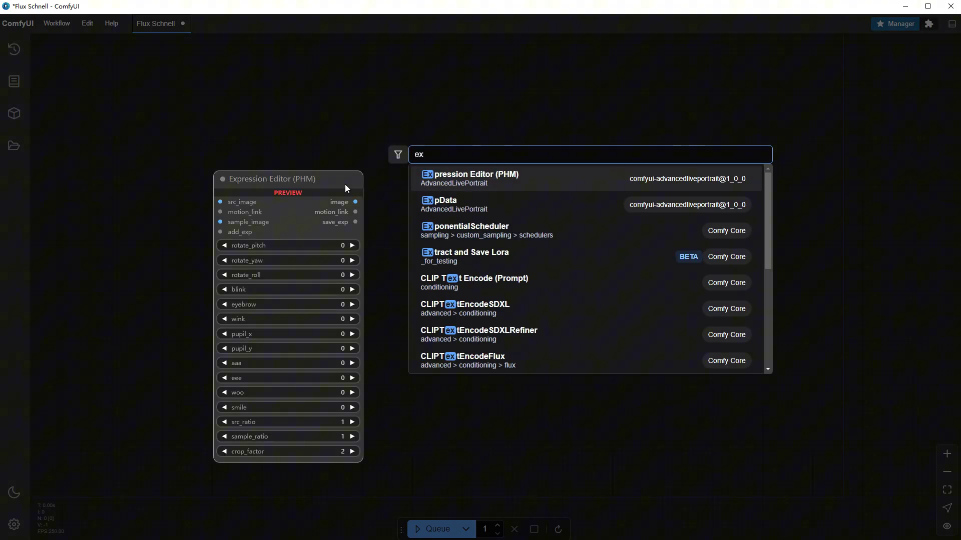
{"action": "left_click", "coordinate": [452, 178]}
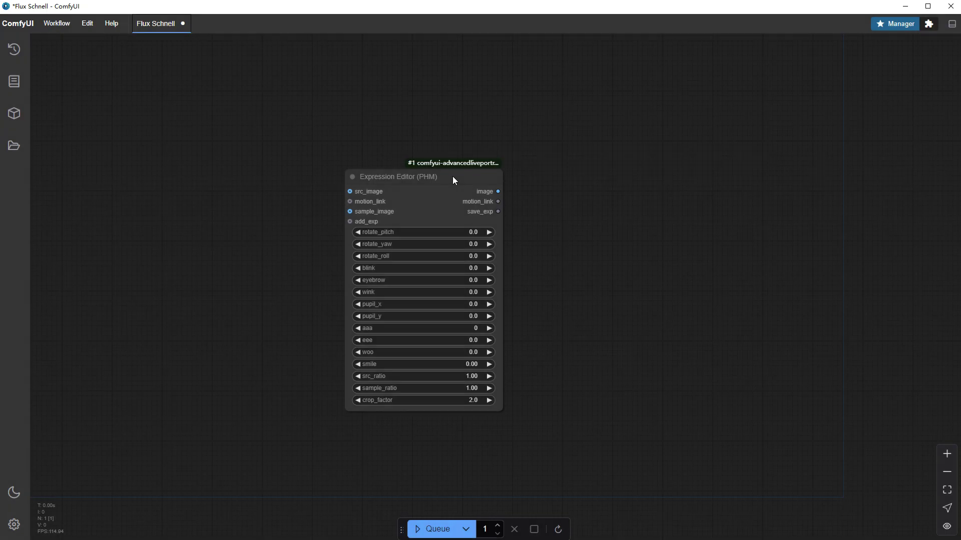
{"action": "scroll", "coordinate": [257, 205], "scroll_direction": "up", "scroll_amount": 2}
Paste a Load Image node with face-4.png into src_image and route the editor's output to a Preview Image.
{"action": "left_click_drag", "start_coordinate": [245, 220], "coordinate": [345, 221]}
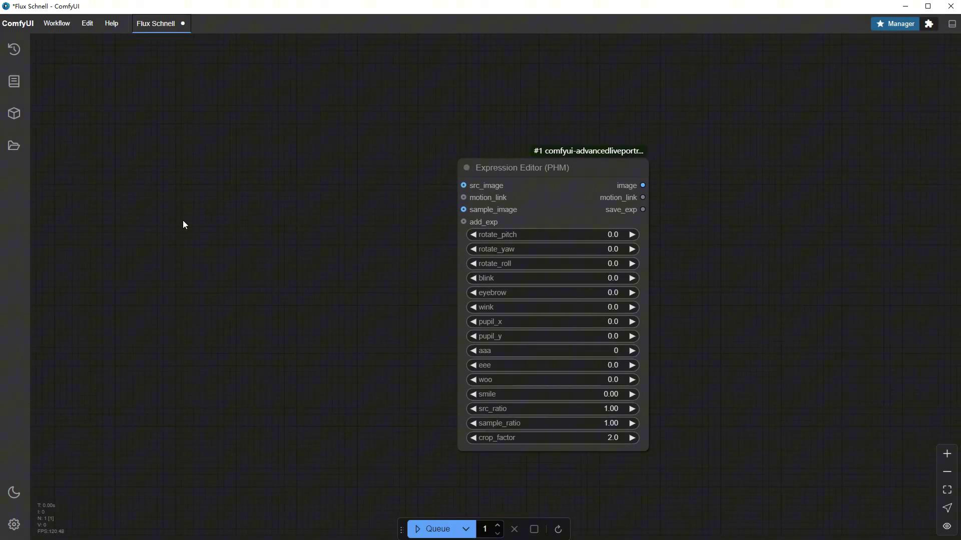
{"action": "key", "text": "ctrl+v"}
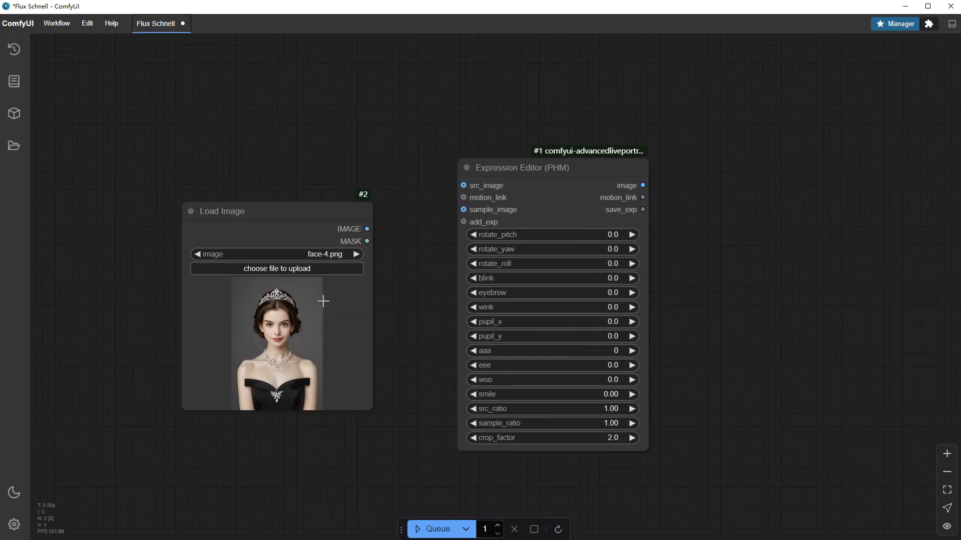
{"action": "left_click_drag", "start_coordinate": [367, 229], "coordinate": [463, 186]}
{"action": "left_click_drag", "start_coordinate": [642, 185], "coordinate": [716, 185]}
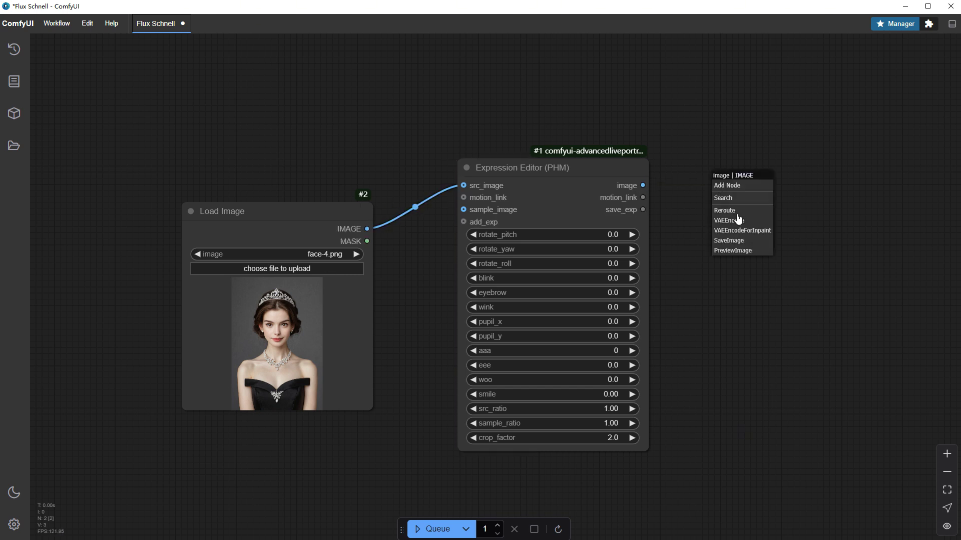
{"action": "left_click", "coordinate": [734, 250]}
{"action": "left_click_drag", "start_coordinate": [357, 212], "coordinate": [425, 165]}
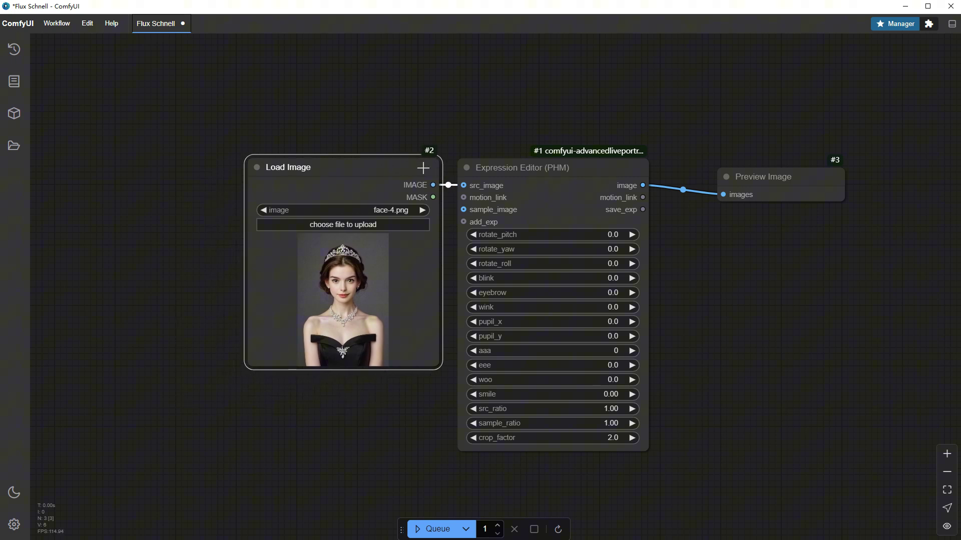
Set the Expression Editor's smile value to 0.5.
{"action": "scroll", "coordinate": [575, 382], "scroll_direction": "up", "scroll_amount": 5}
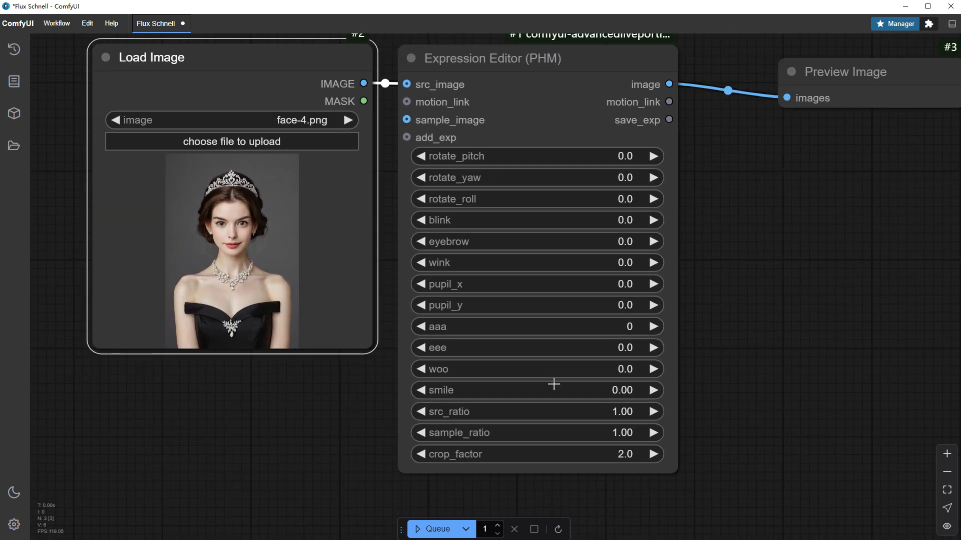
{"action": "left_click", "coordinate": [545, 393]}
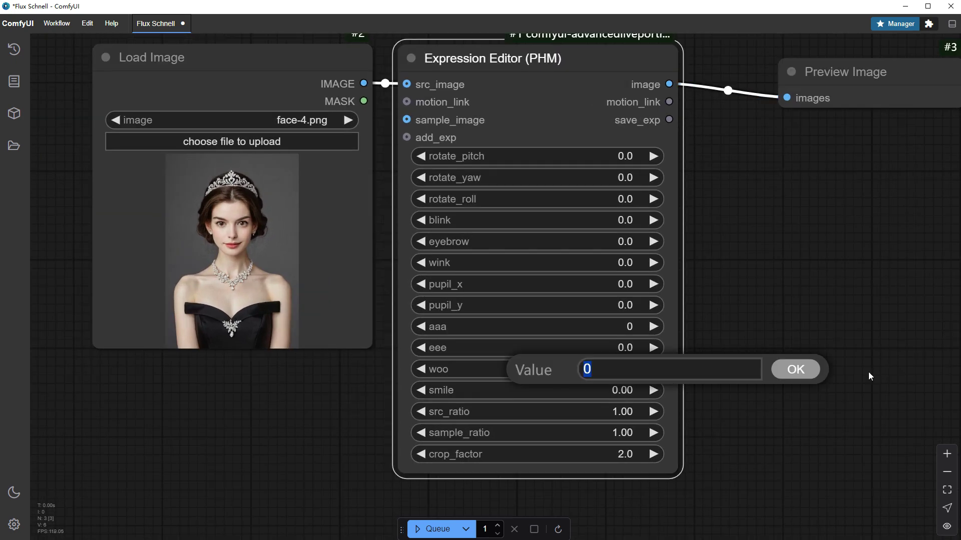
{"action": "type", "text": "0.5"}
{"action": "key", "text": "Return"}
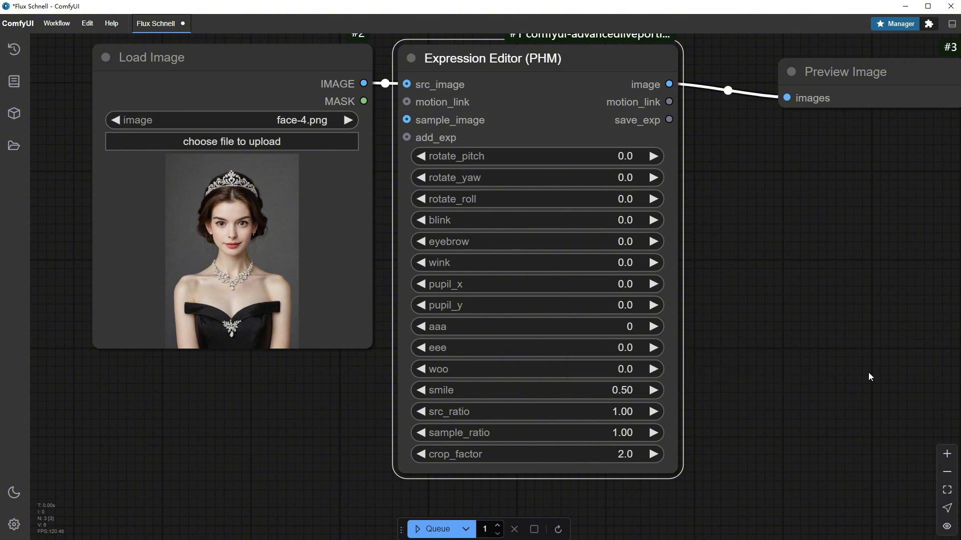
Queue the workflow and zoom in to see the smiling face-4.png result in Preview Image.
{"action": "left_click", "coordinate": [431, 529]}
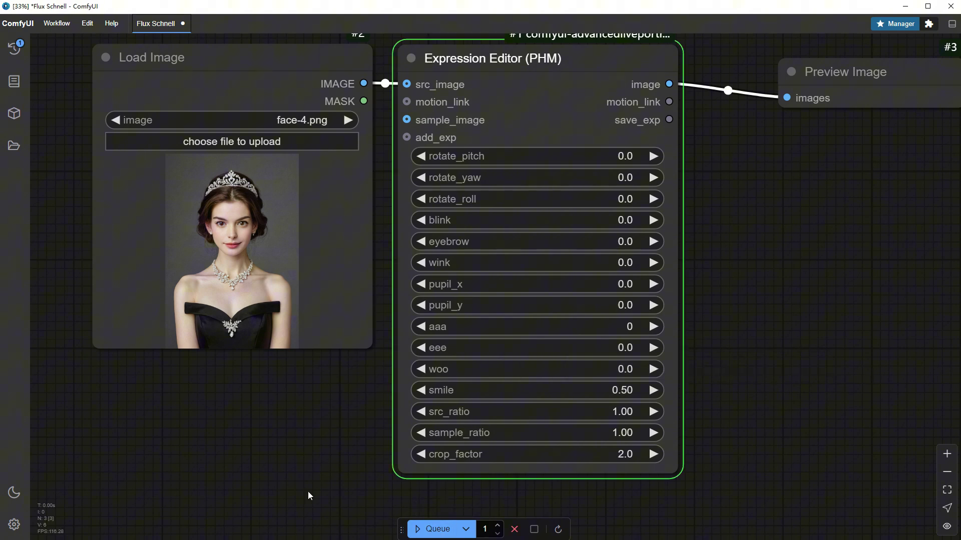
{"action": "scroll", "coordinate": [307, 492], "scroll_direction": "down", "scroll_amount": 1}
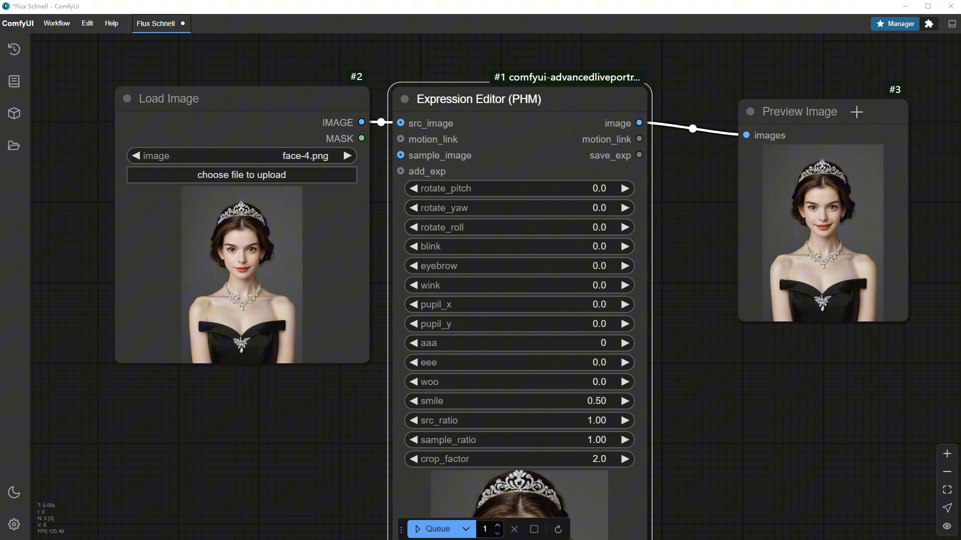
{"action": "scroll", "coordinate": [856, 111], "scroll_direction": "up", "scroll_amount": 14}
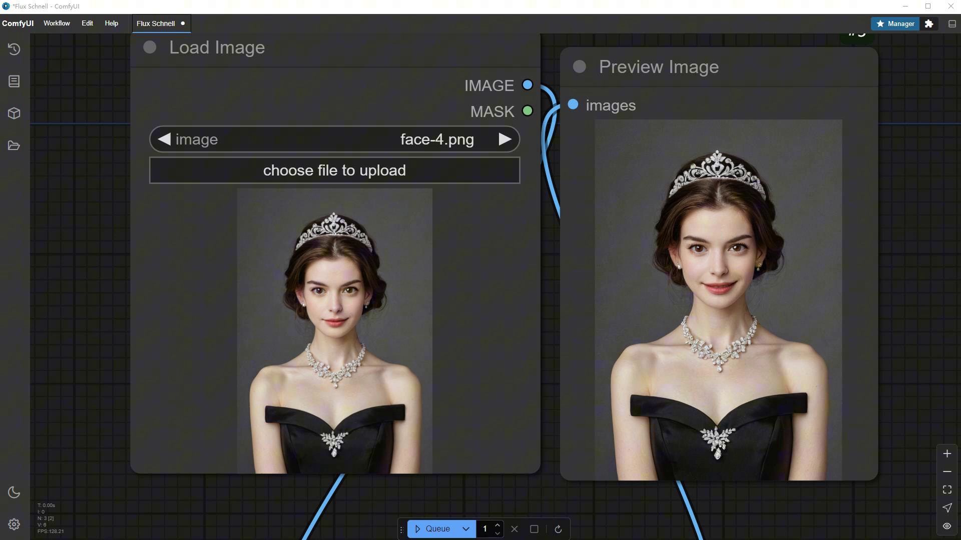
Import F:\comfyui-catppuccin-mocha.json as the colour palette in Settings, then close Settings.
{"action": "left_click", "coordinate": [14, 524]}
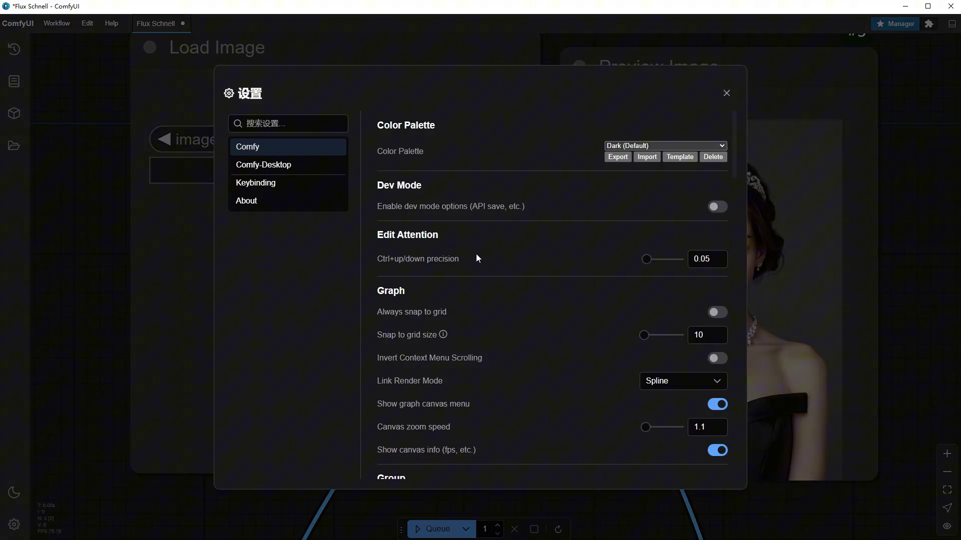
{"action": "left_click", "coordinate": [655, 155]}
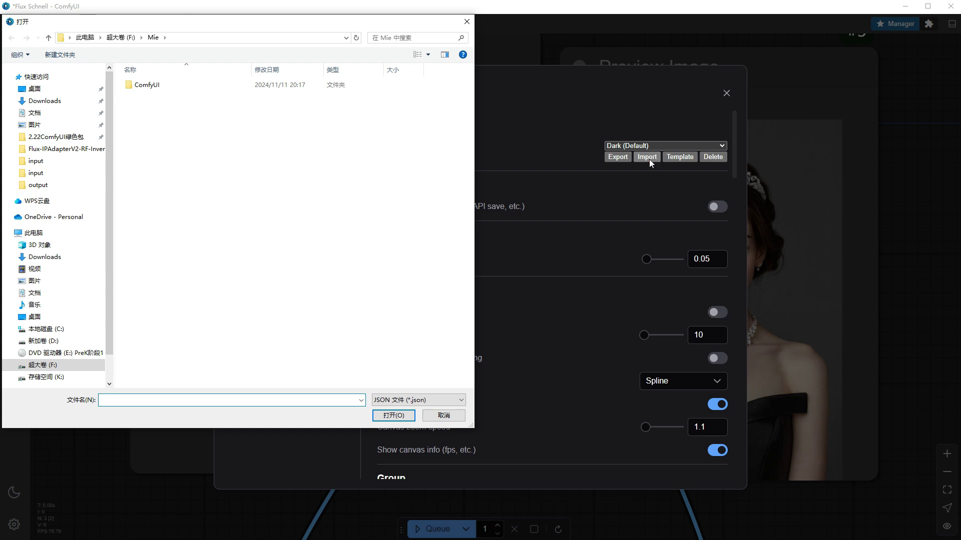
{"action": "left_click", "coordinate": [121, 37]}
{"action": "left_click", "coordinate": [197, 170]}
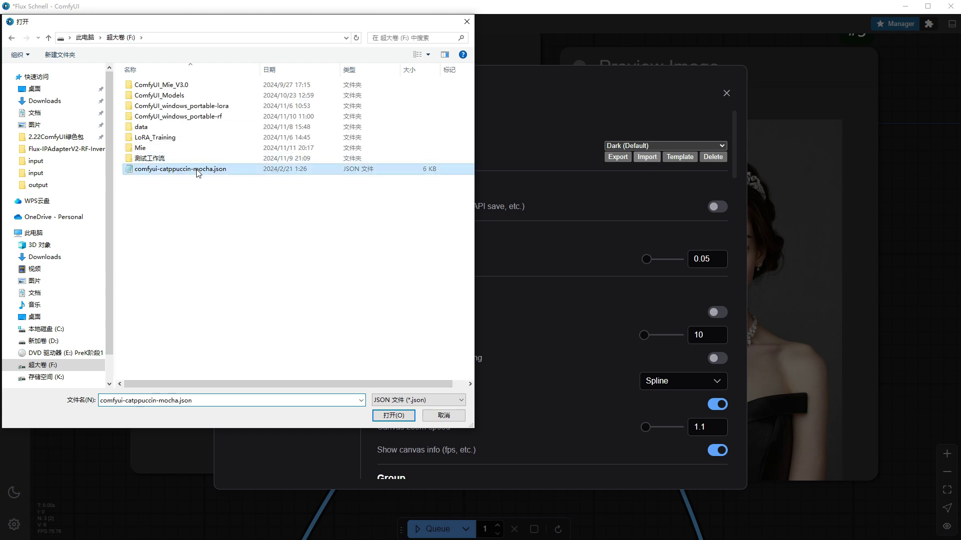
{"action": "left_click", "coordinate": [401, 416]}
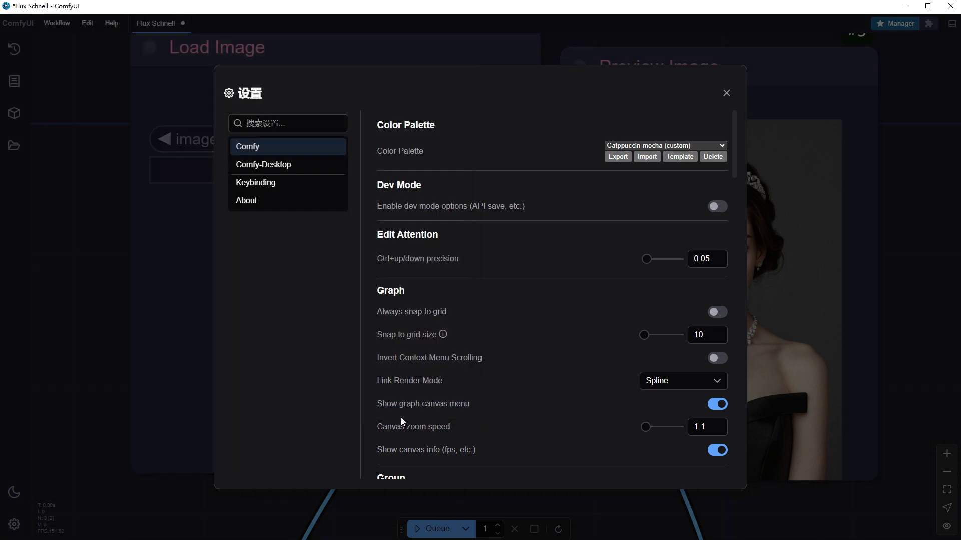
{"action": "left_click", "coordinate": [727, 94]}
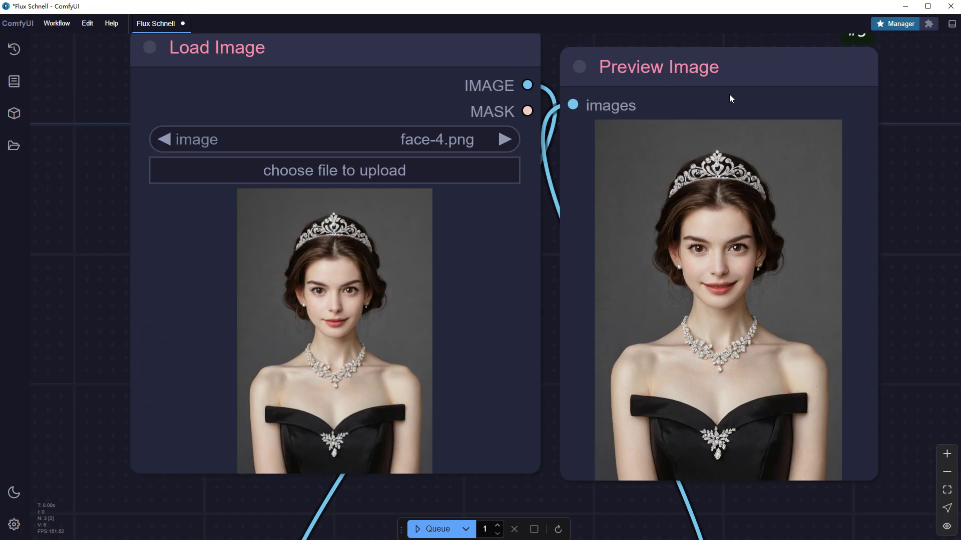
Reopen Settings to browse the Comfy-Desktop options and the Keybinding shortcut list.
{"action": "left_click", "coordinate": [12, 526]}
{"action": "left_click", "coordinate": [288, 169]}
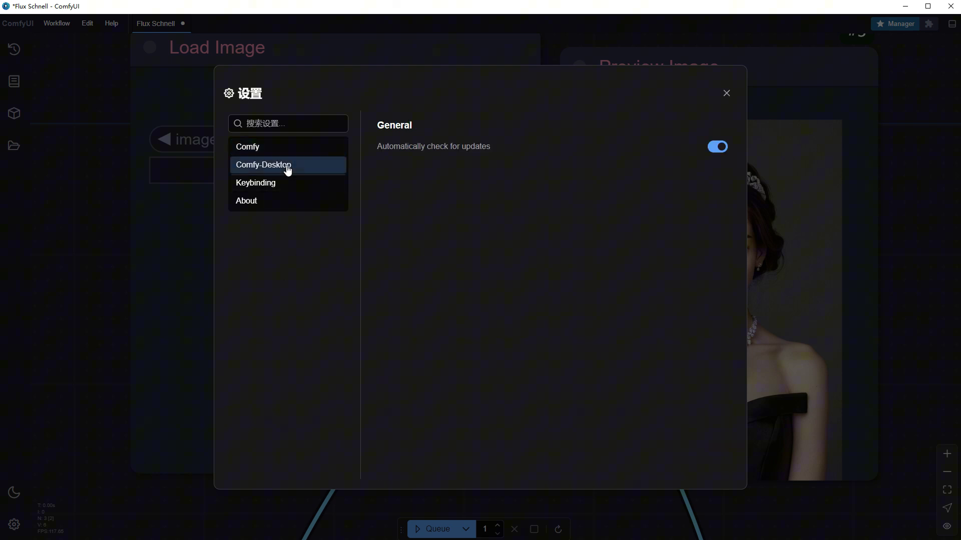
{"action": "left_click", "coordinate": [273, 186]}
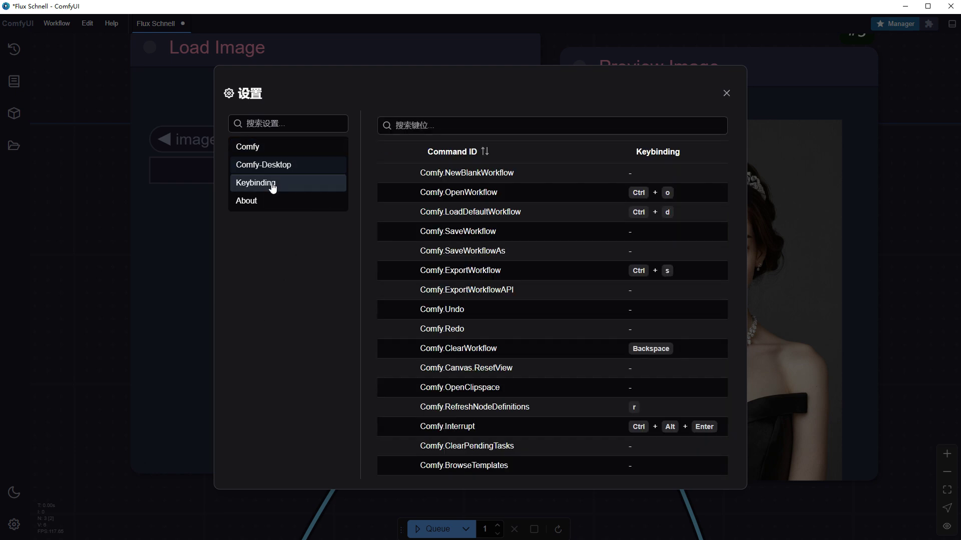